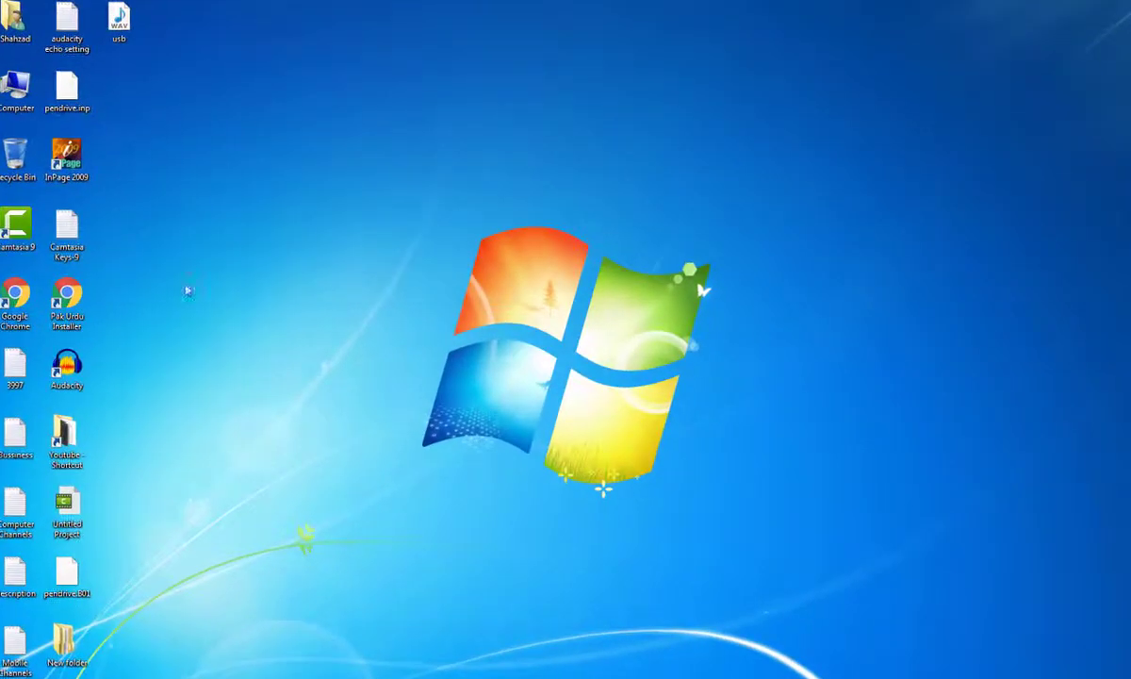
Step: Dismiss the AutoPlay prompt and open the security permissions of the removable drive WIN7X64_14in1_ENU_APR2019 (H:) for editing
double_click(15, 89)
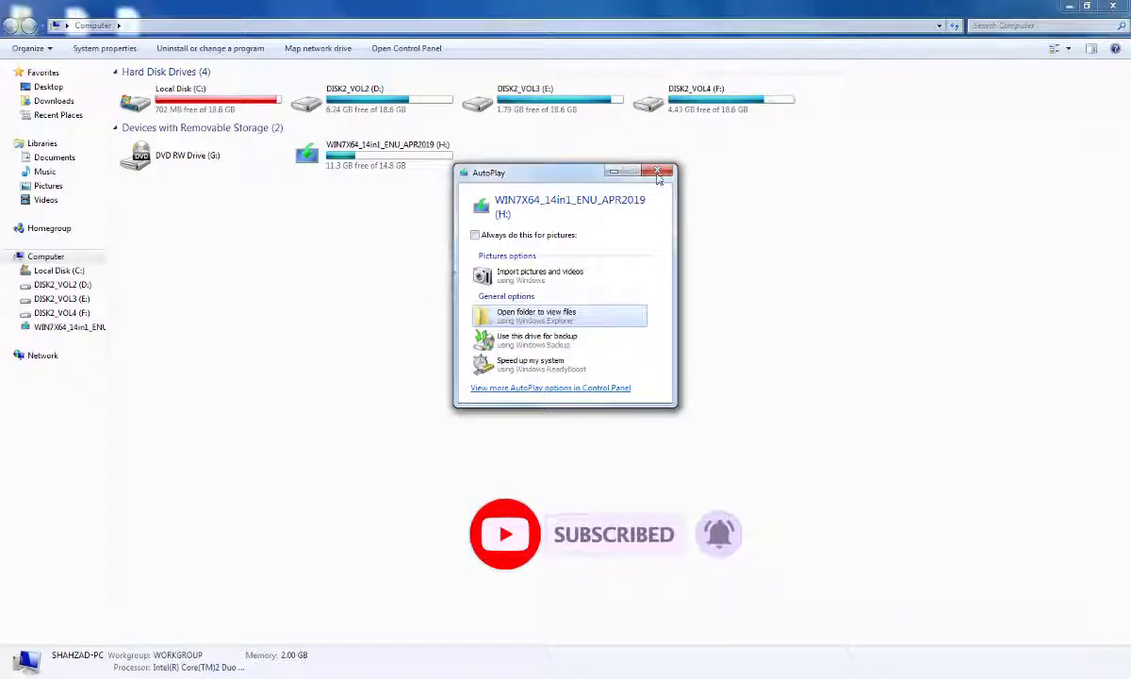
left_click(659, 175)
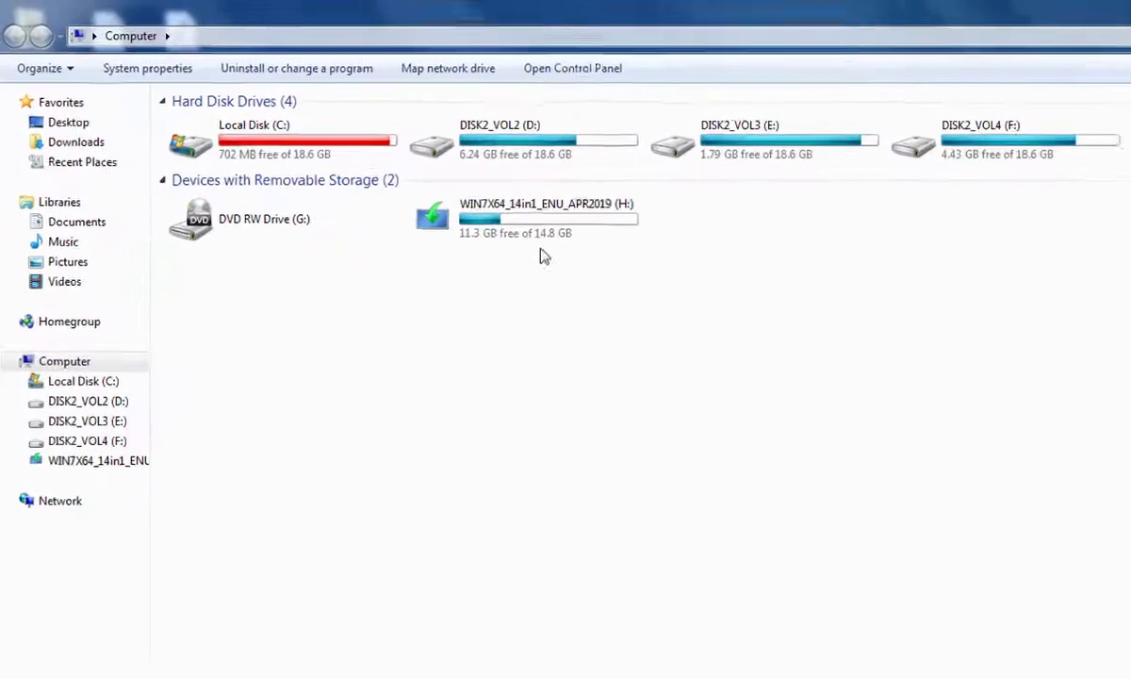
right_click(556, 242)
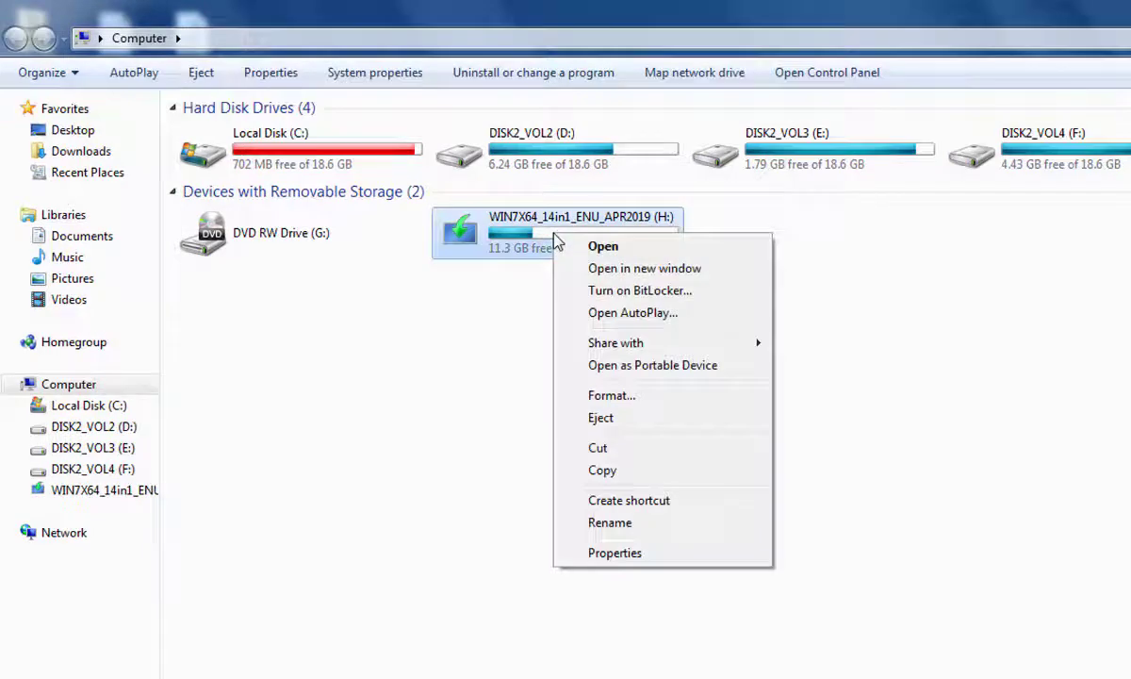
left_click(614, 560)
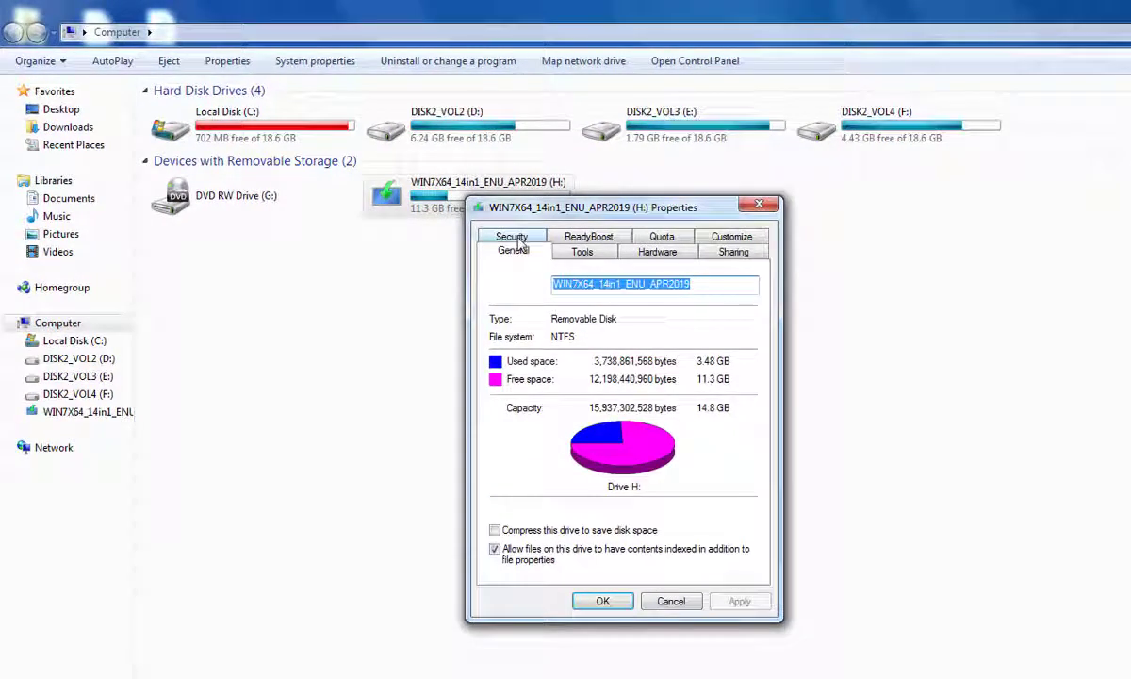
left_click(514, 237)
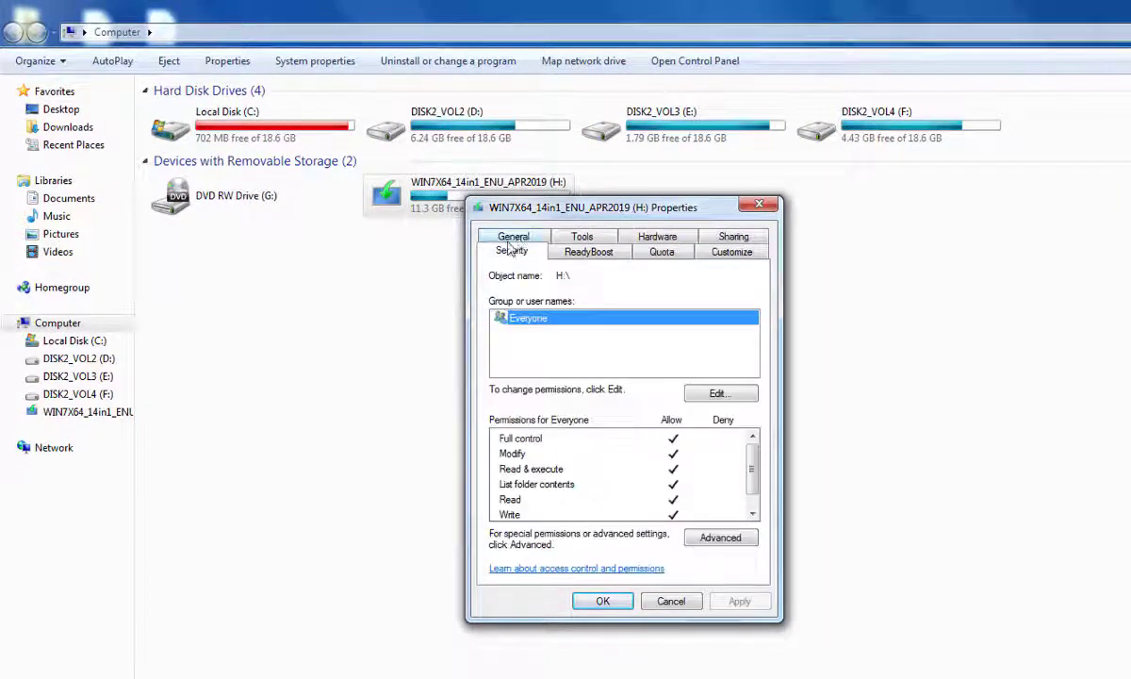
left_click(720, 393)
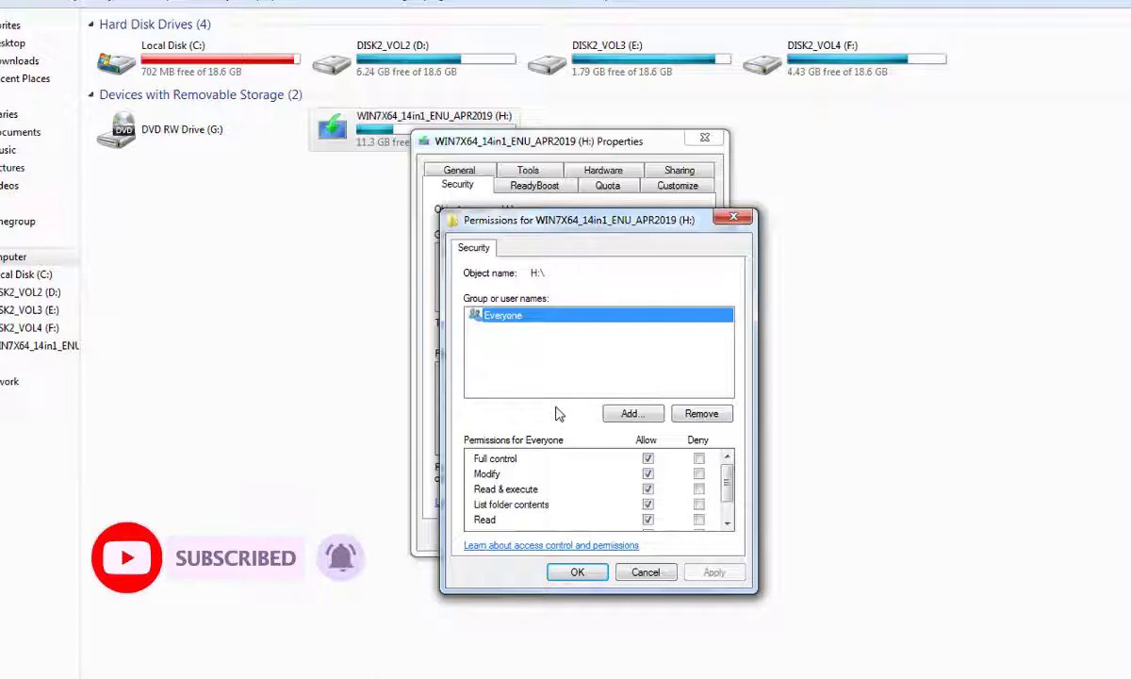
Step: Restrict Everyone on drive H: to Allow Read only, set Write to Deny, and apply the permissions
left_click(649, 460)
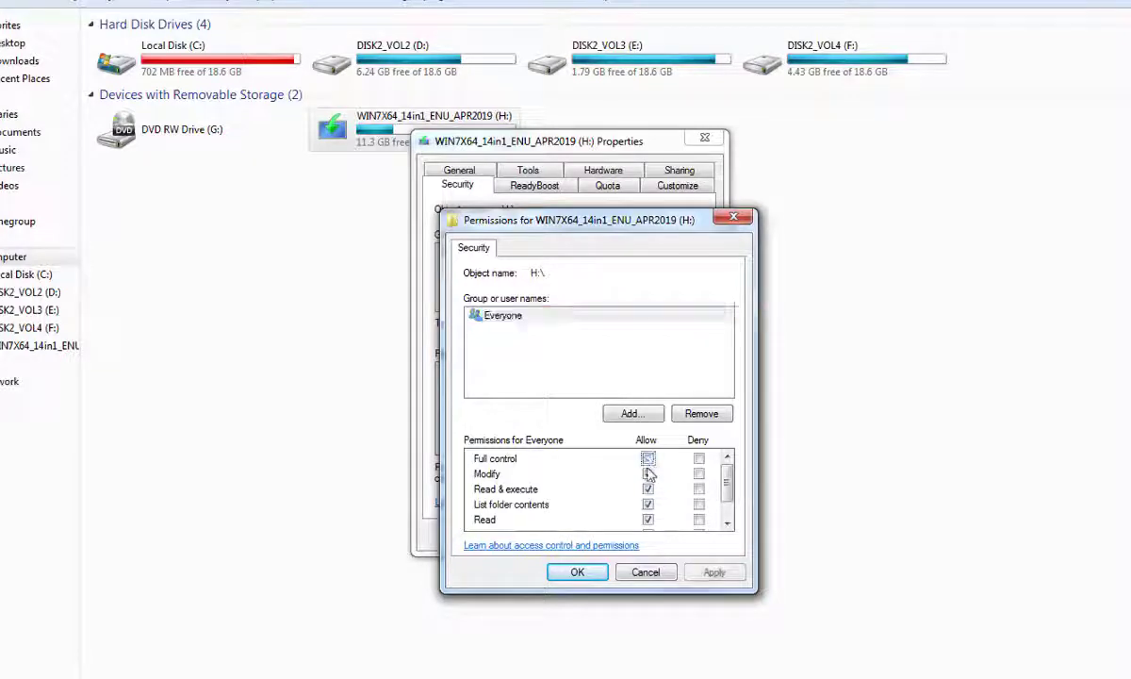
left_click(648, 519)
left_click_drag(734, 487, 731, 506)
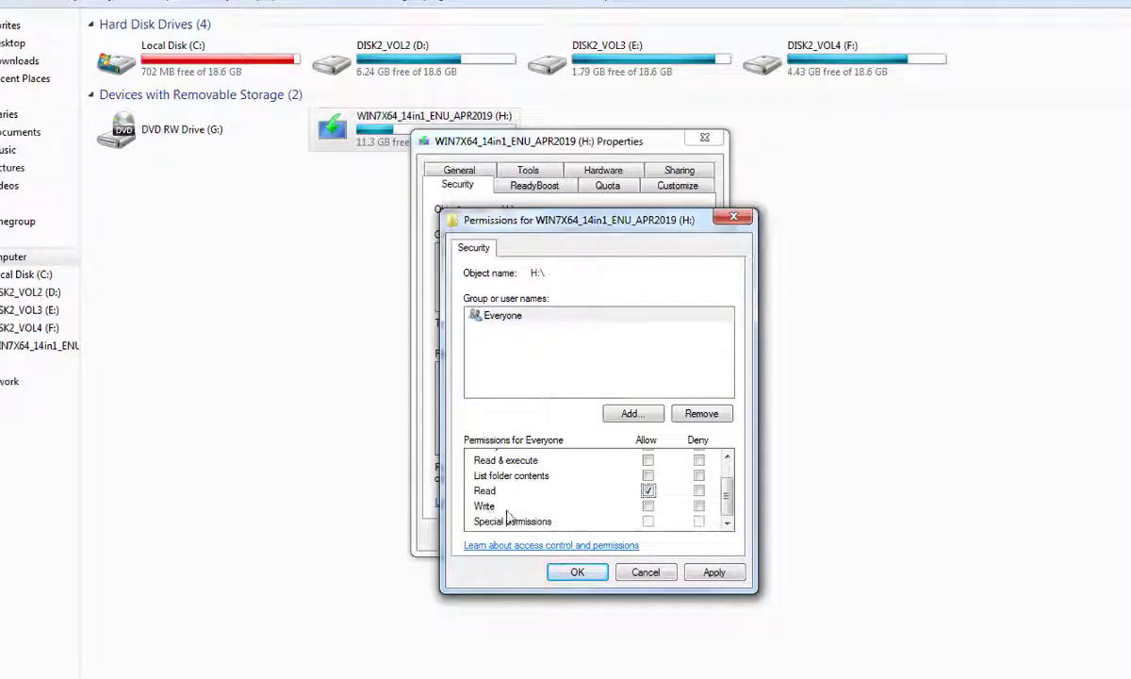
left_click(699, 507)
left_click(715, 573)
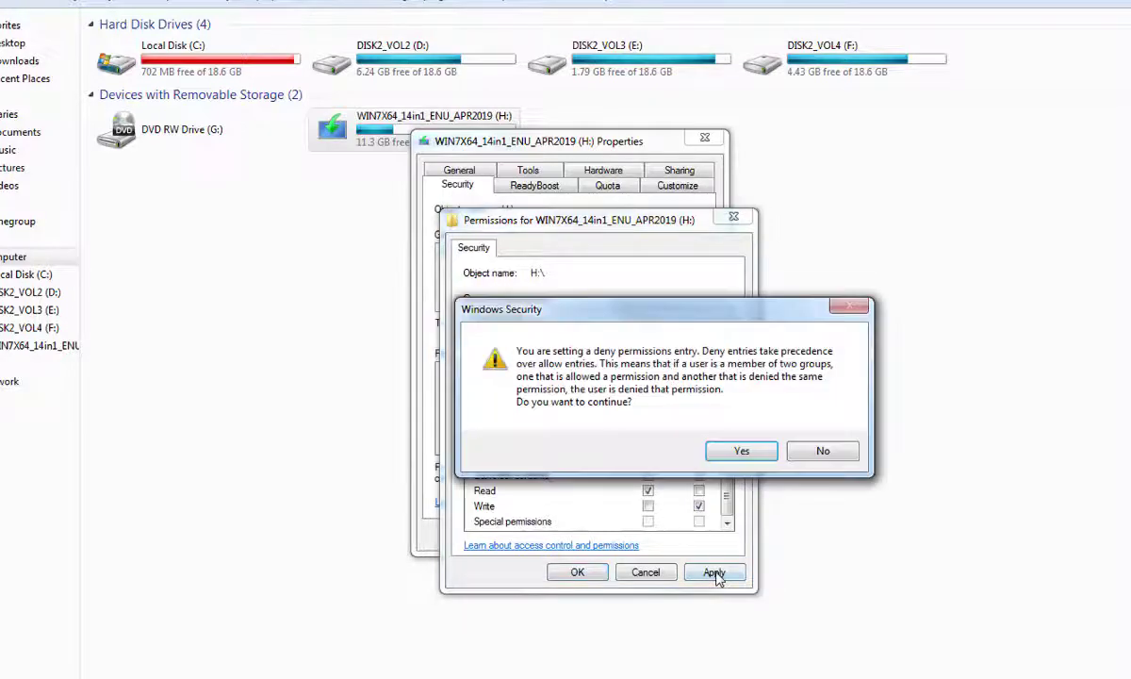
left_click(755, 455)
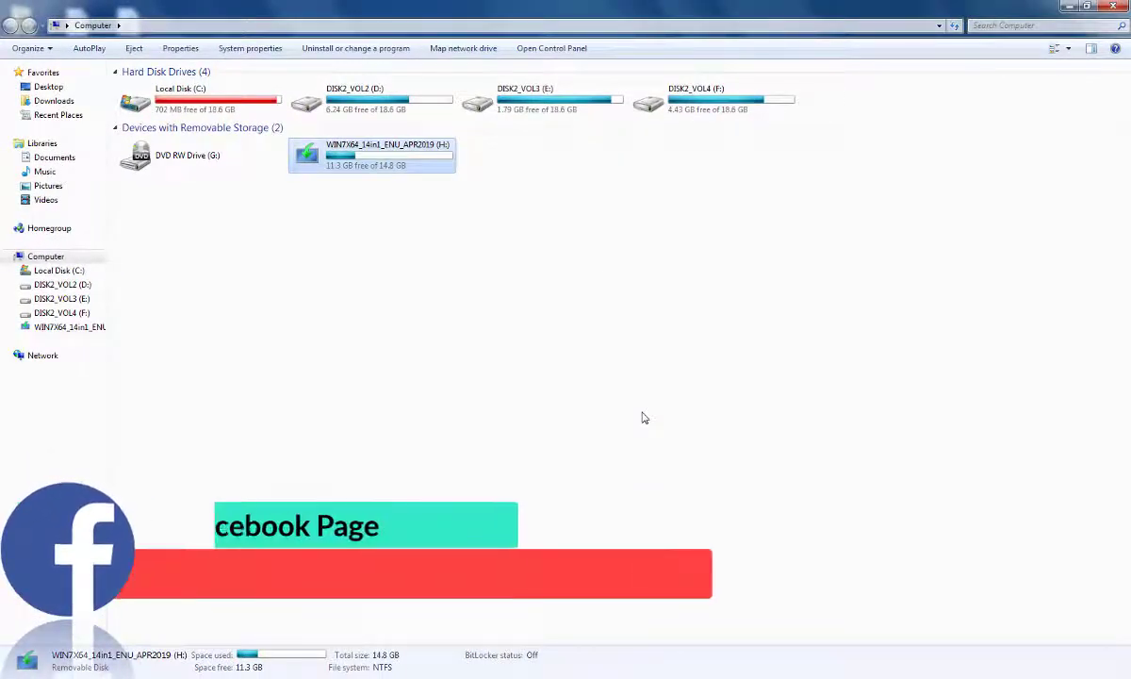
Step: Open drive H: and try to create a new folder in its root, continuing past the access confirmation before cancelling
right_click(370, 166)
left_click(390, 173)
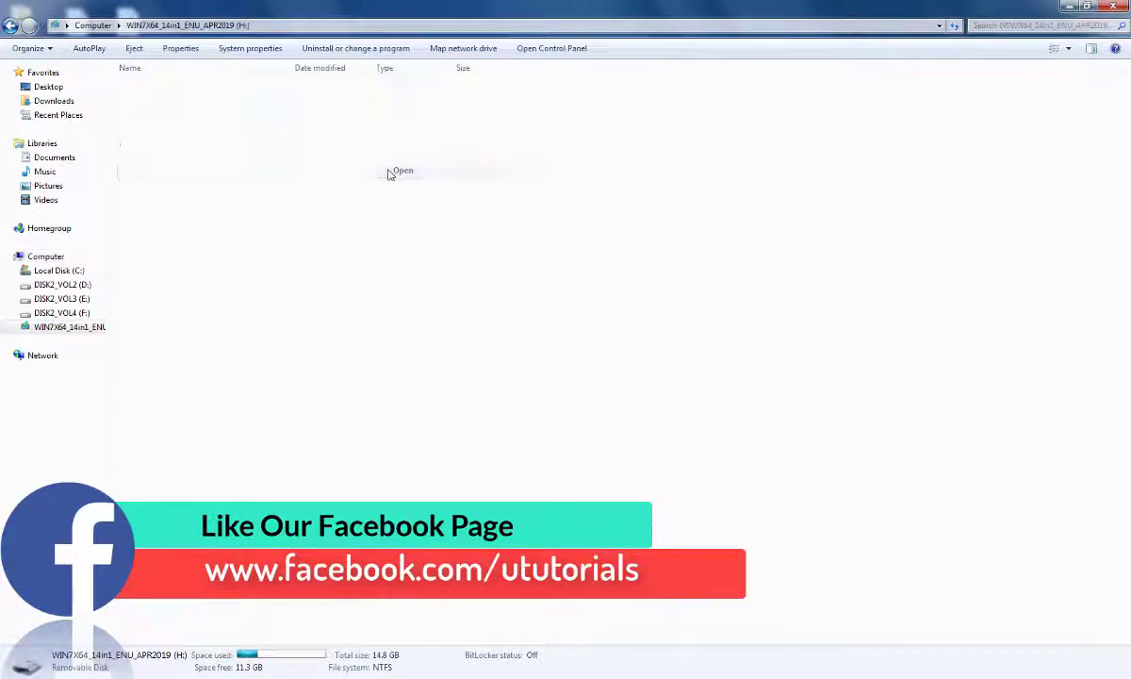
right_click(316, 303)
mouse_move(347, 459)
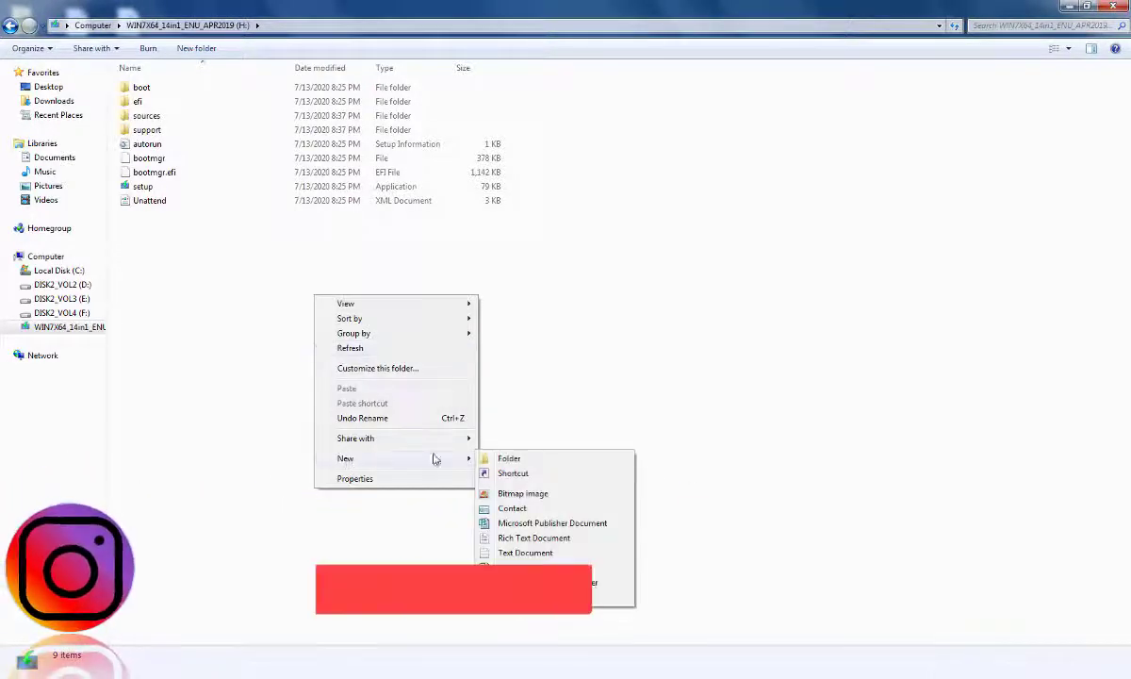
left_click(538, 461)
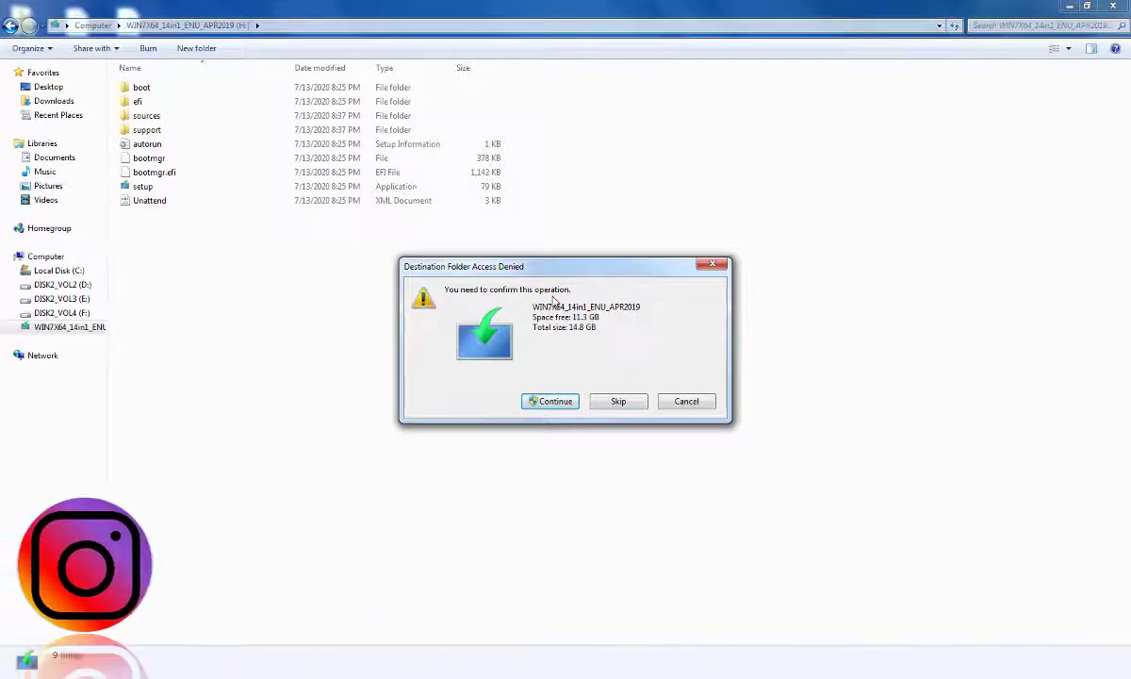
left_click(555, 404)
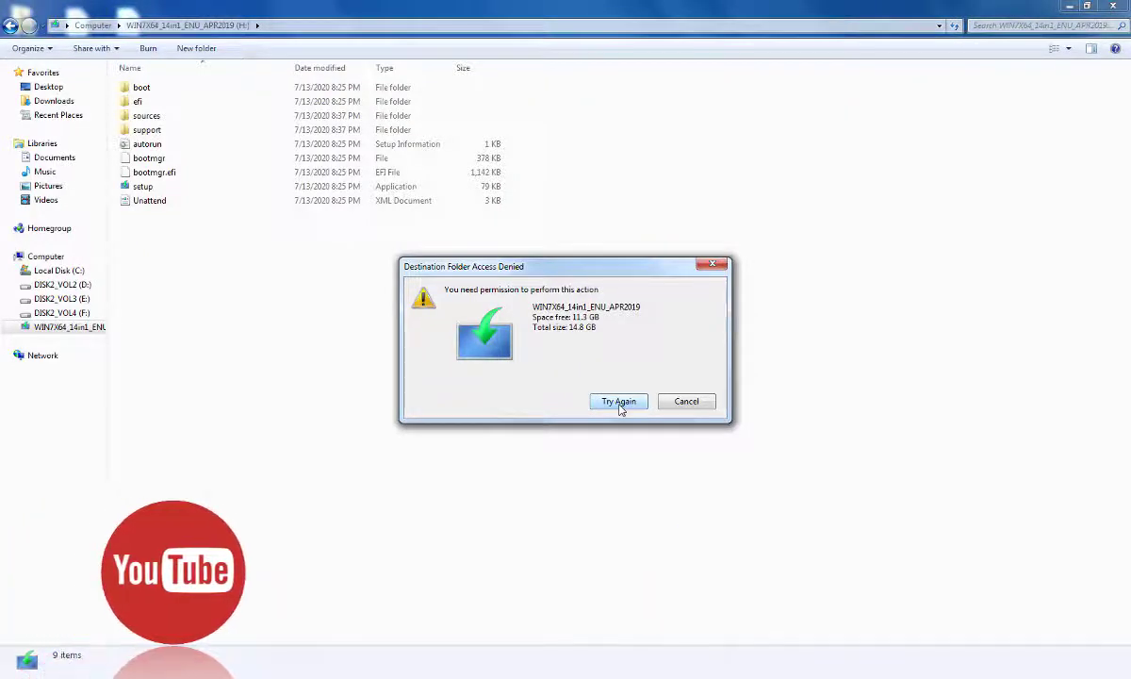
left_click(685, 401)
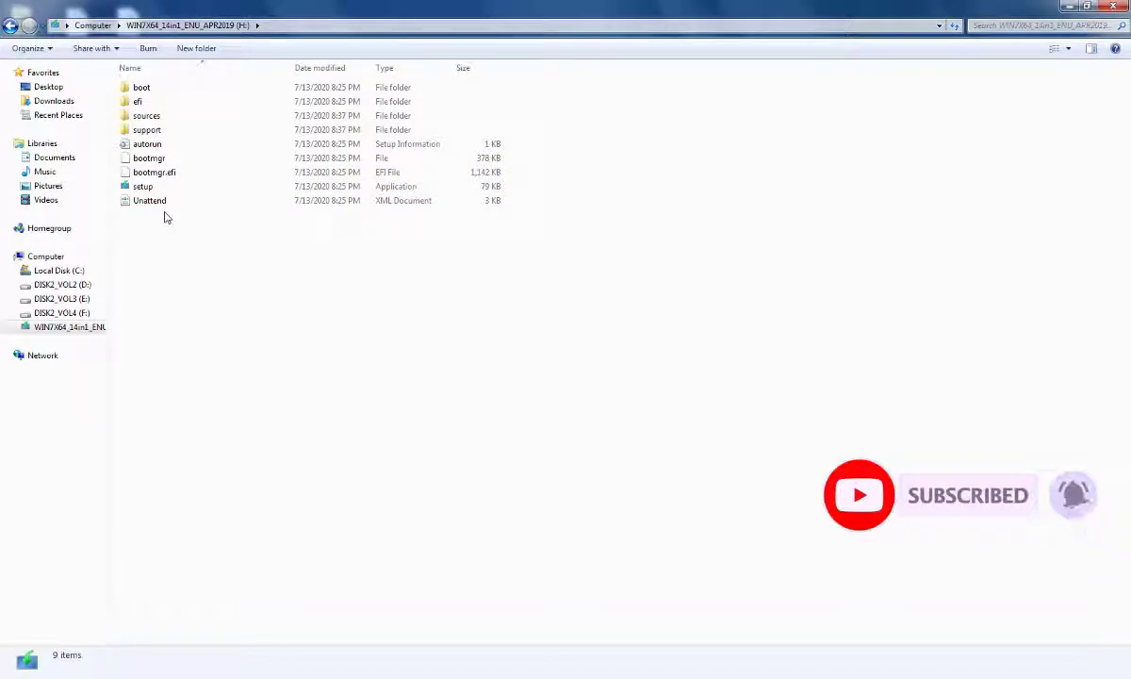
Step: Try to permanently delete the boot folder on drive H:, continuing with administrator permission before cancelling
left_click(137, 90)
right_click(136, 91)
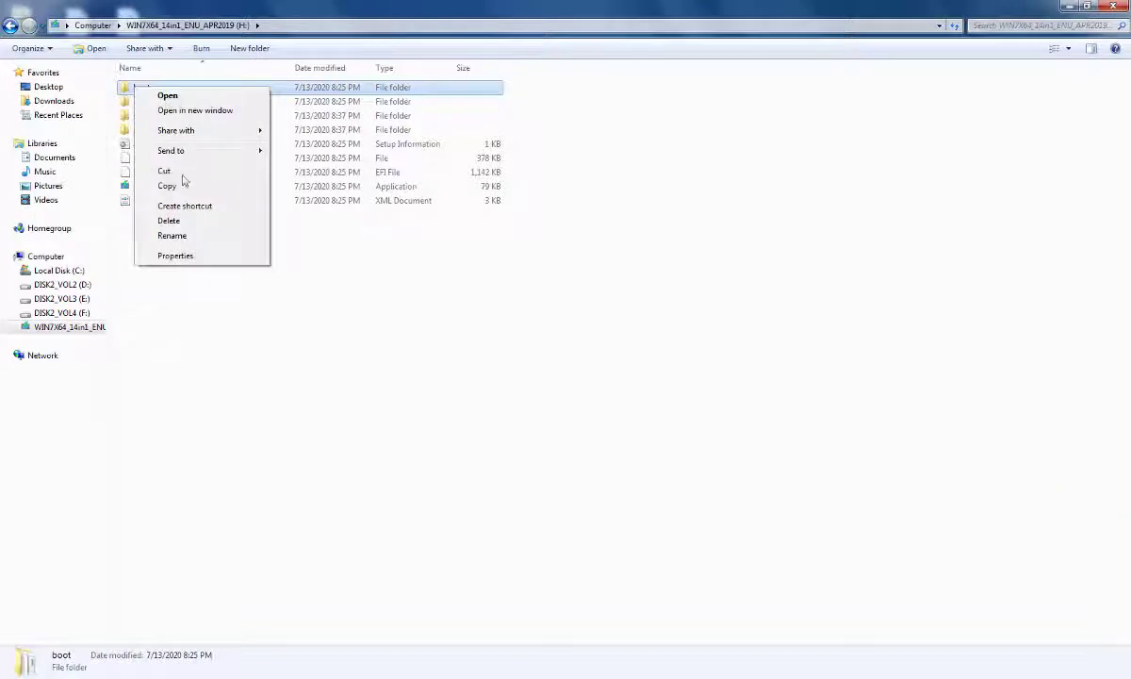
left_click(169, 221)
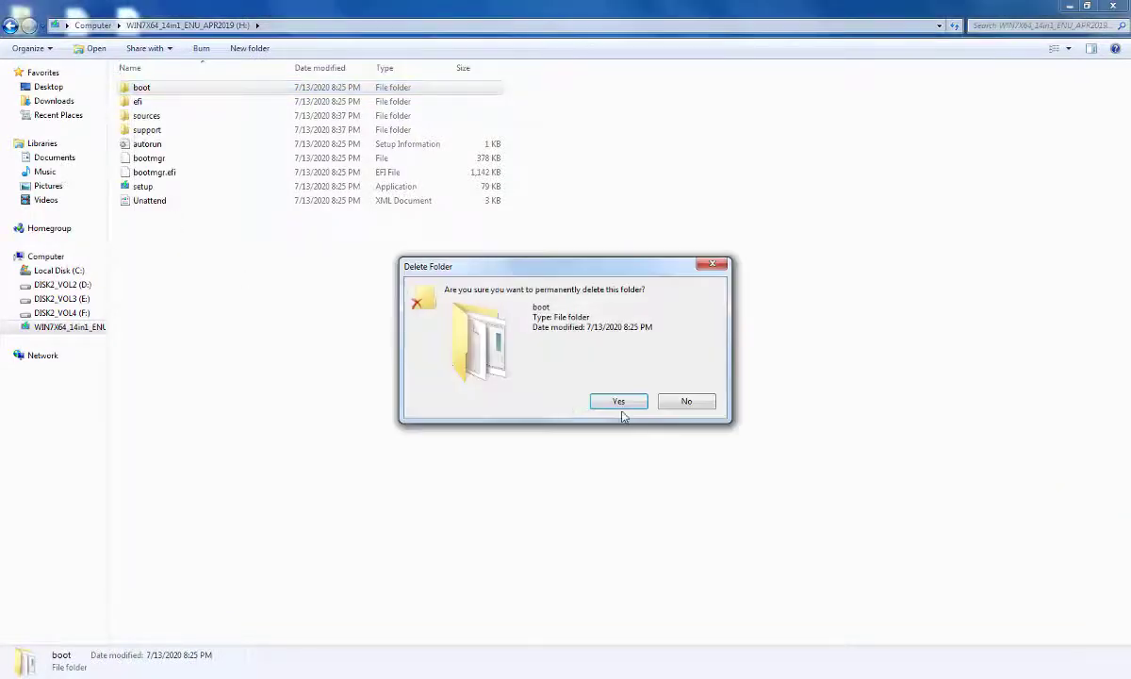
left_click(620, 401)
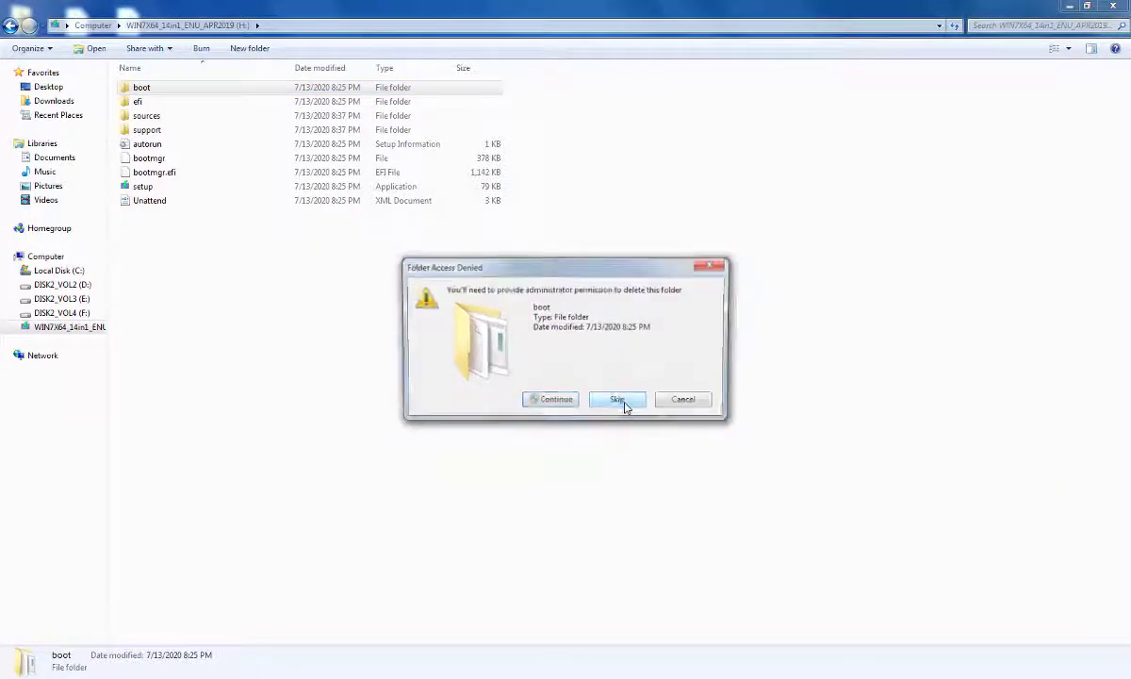
left_click(563, 406)
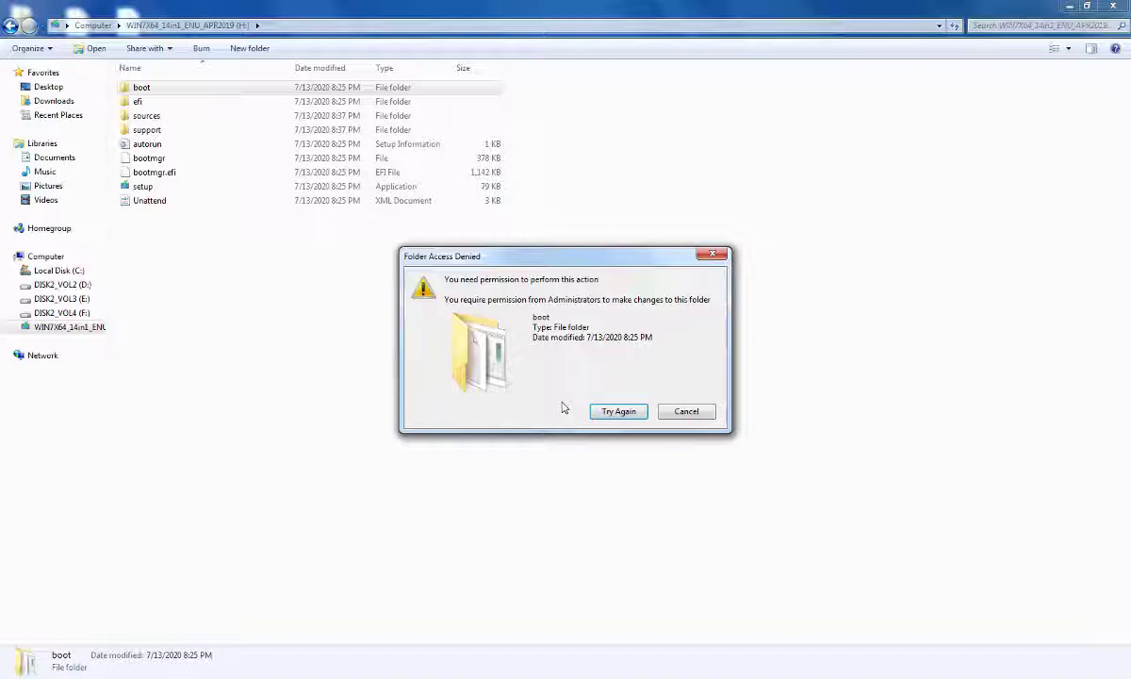
left_click(686, 413)
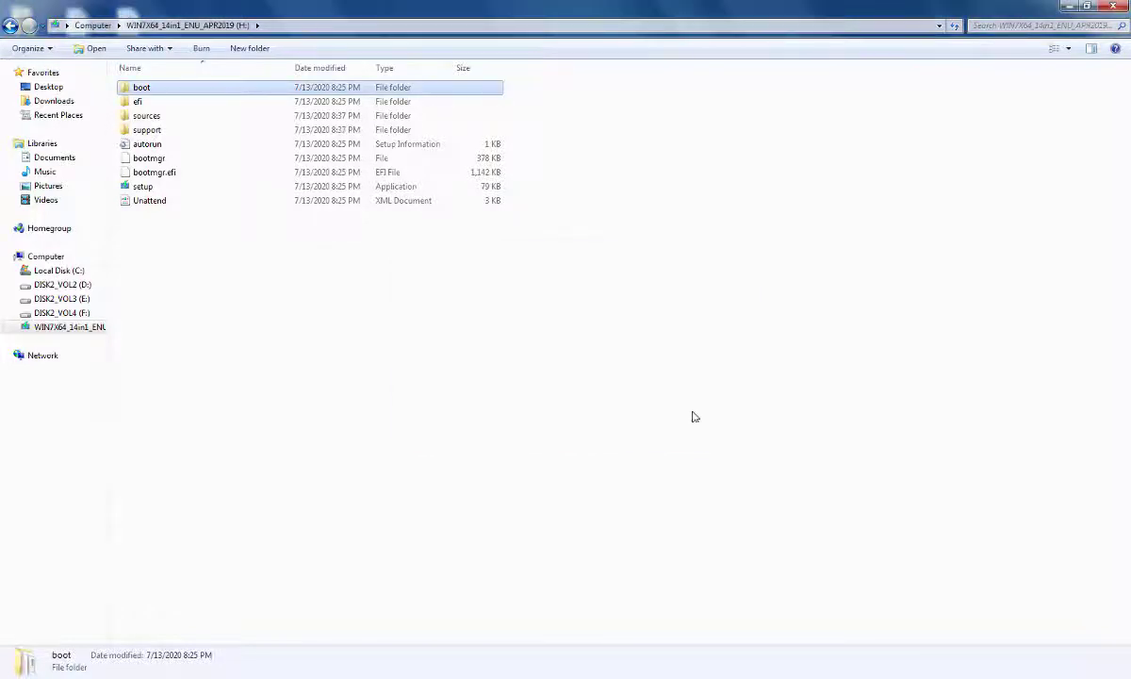
Step: Try to rename the boot folder on drive H: as hgtr, continuing with administrator permission before cancelling
right_click(140, 89)
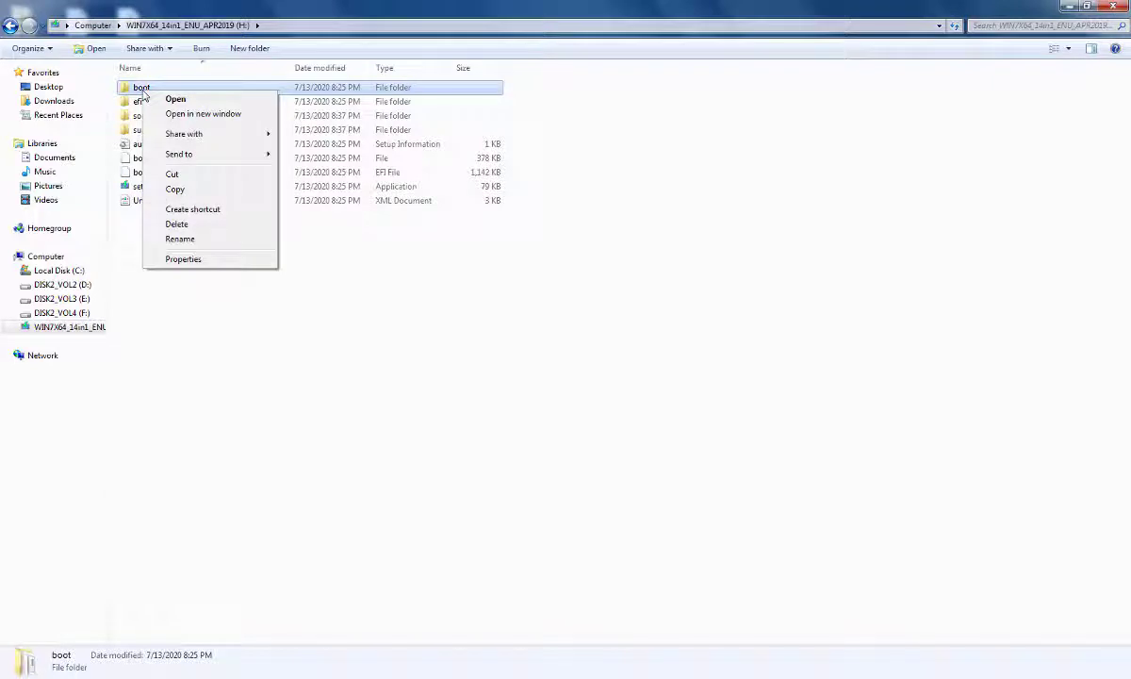
left_click(202, 240)
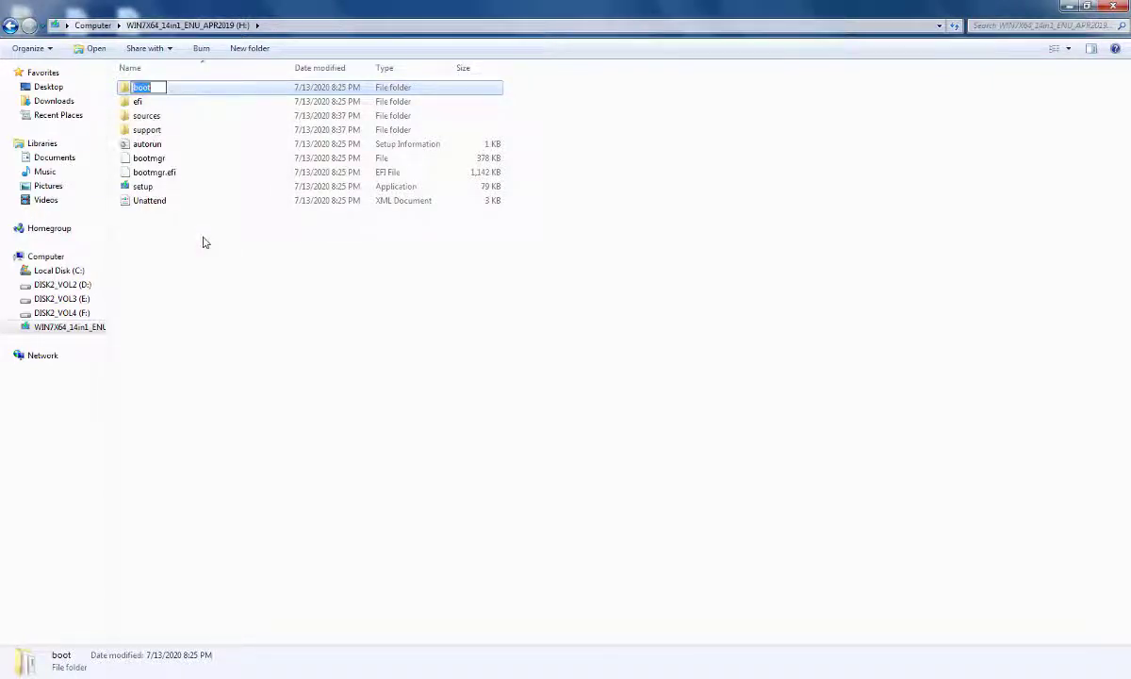
type("hgti")
key("Return")
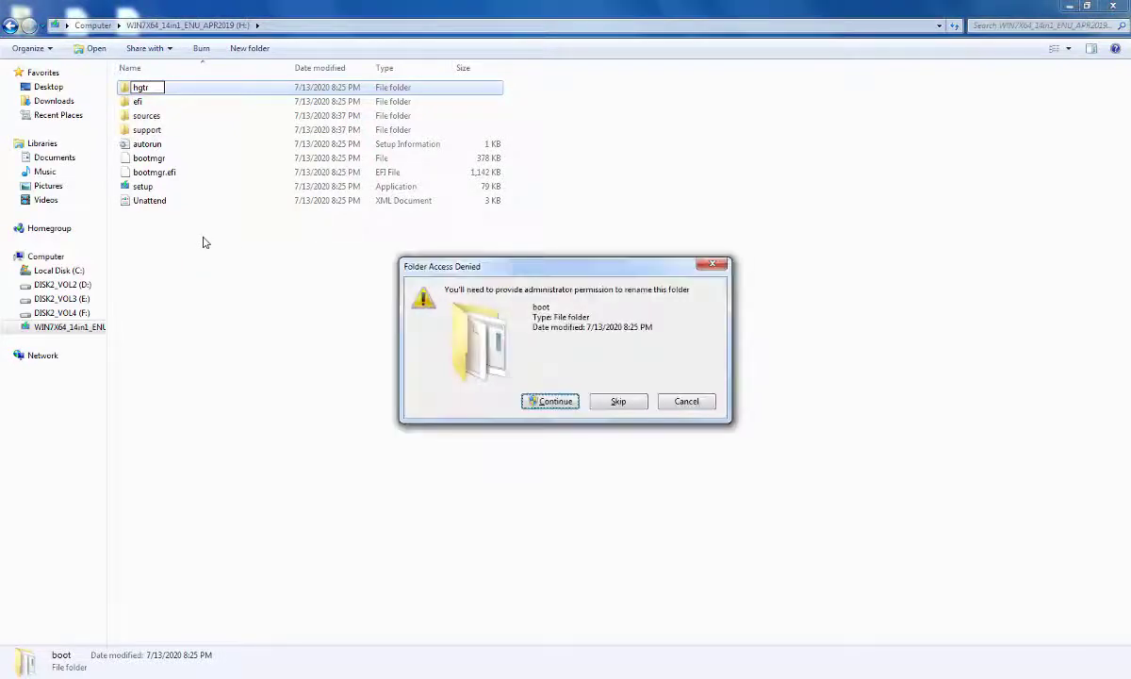
left_click(552, 403)
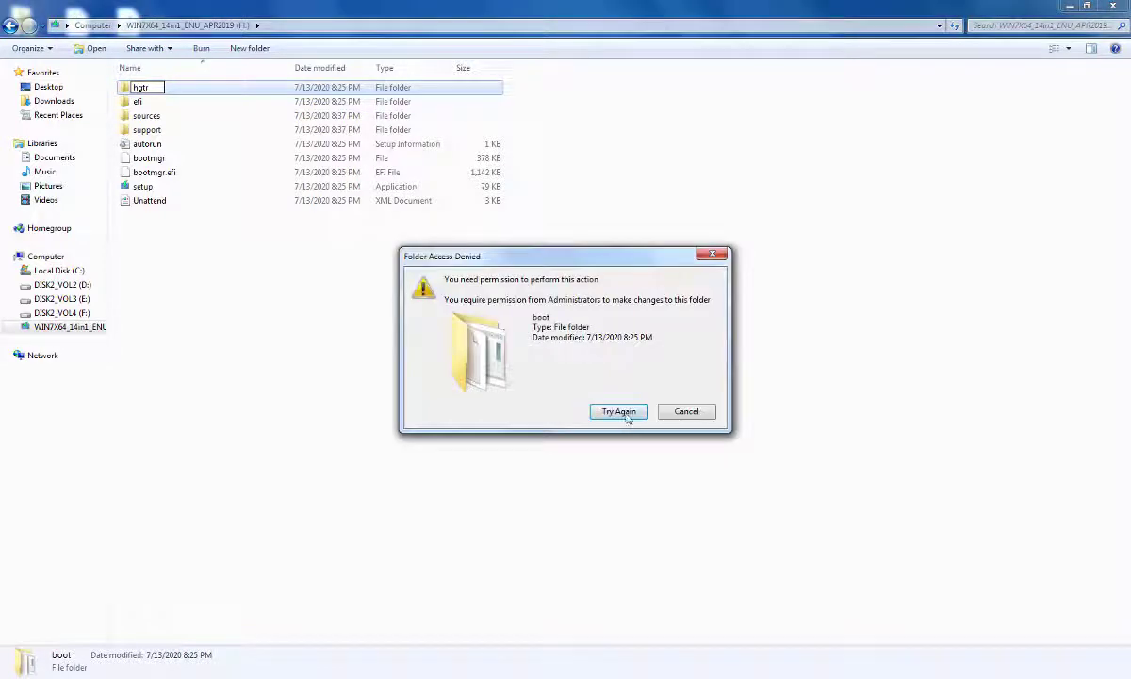
left_click(675, 412)
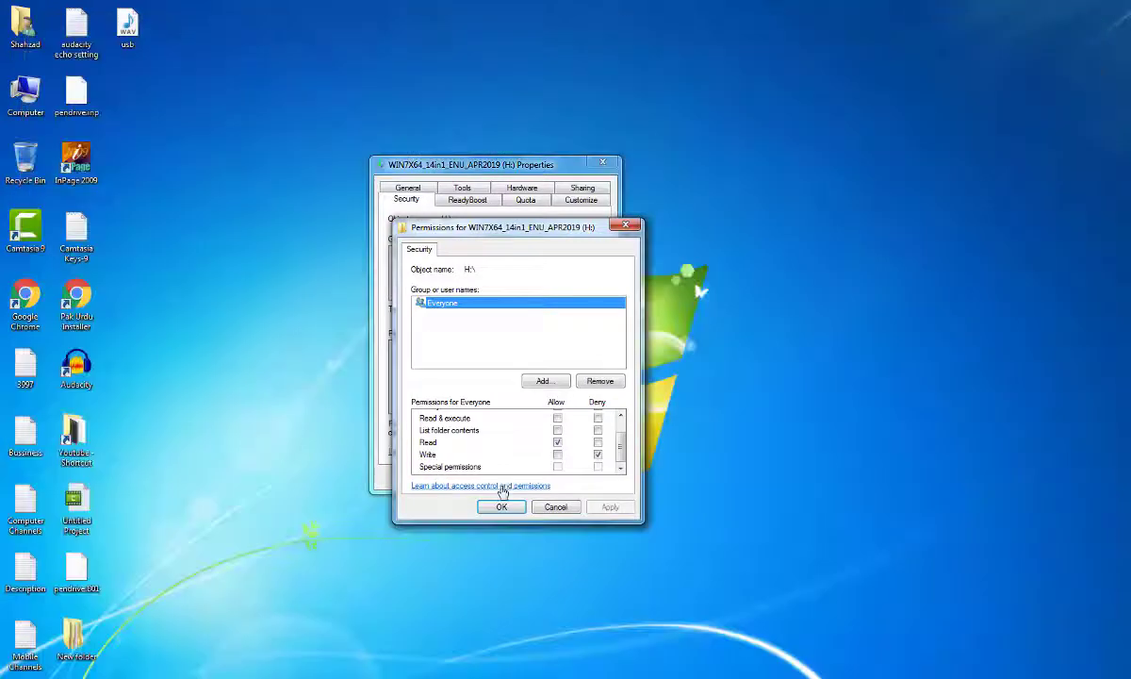
Step: Confirm and close drive H:'s permissions and properties dialogs, and reopen its security permissions for editing from Computer
left_click(503, 507)
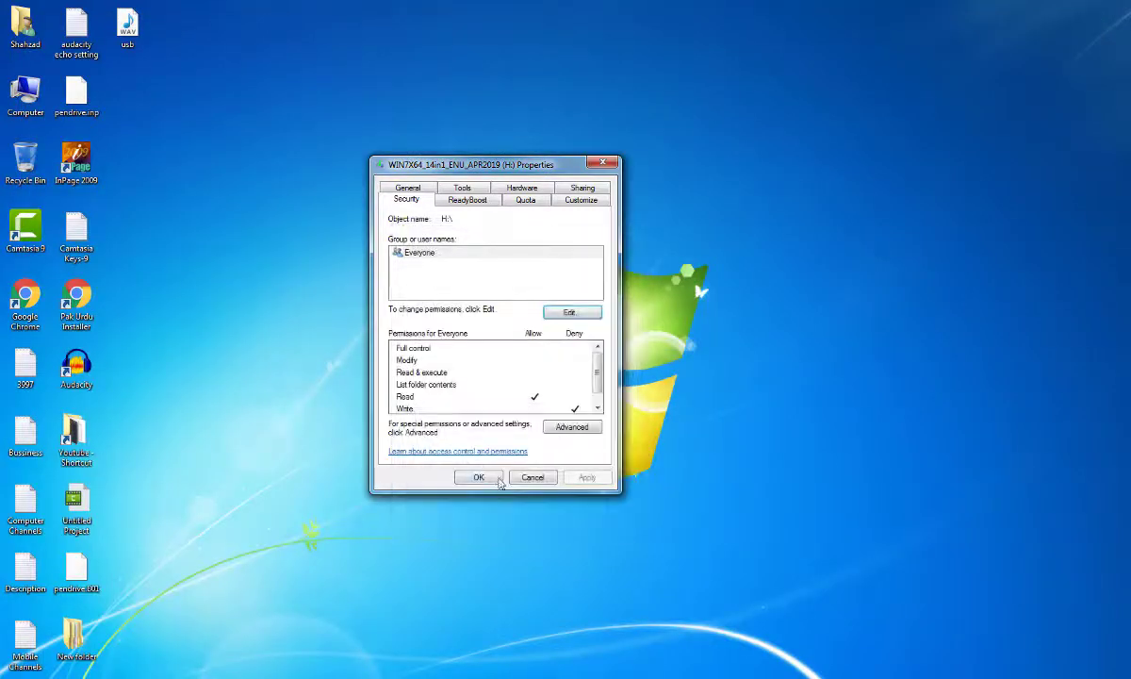
left_click(472, 475)
double_click(25, 94)
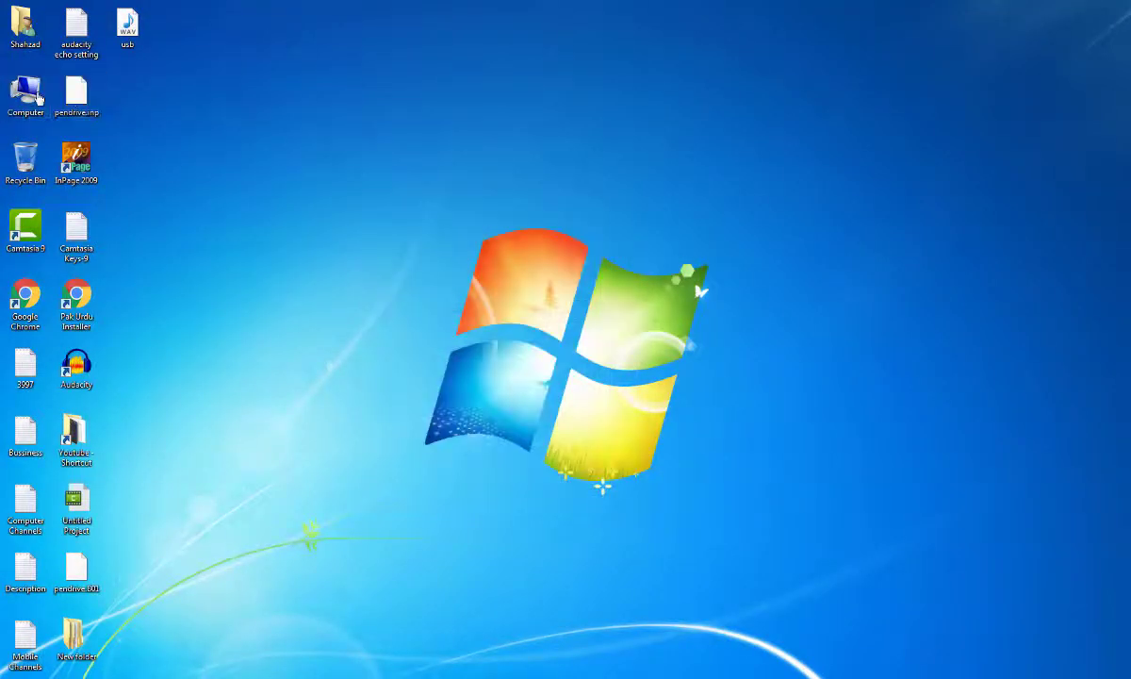
right_click(348, 157)
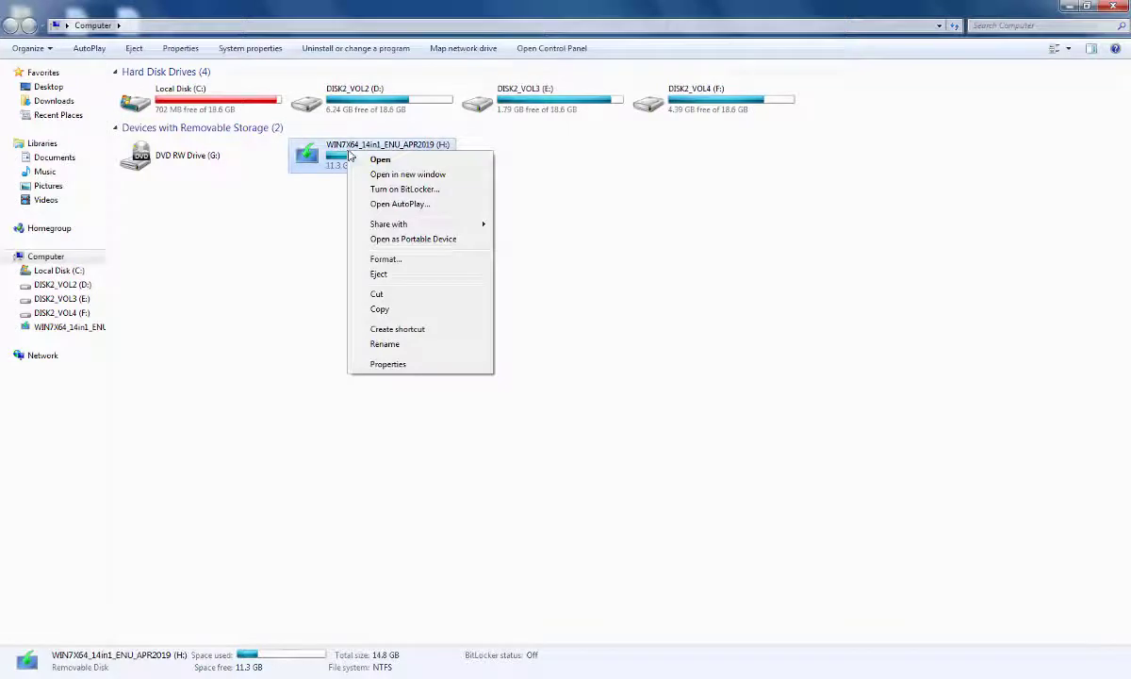
left_click(387, 366)
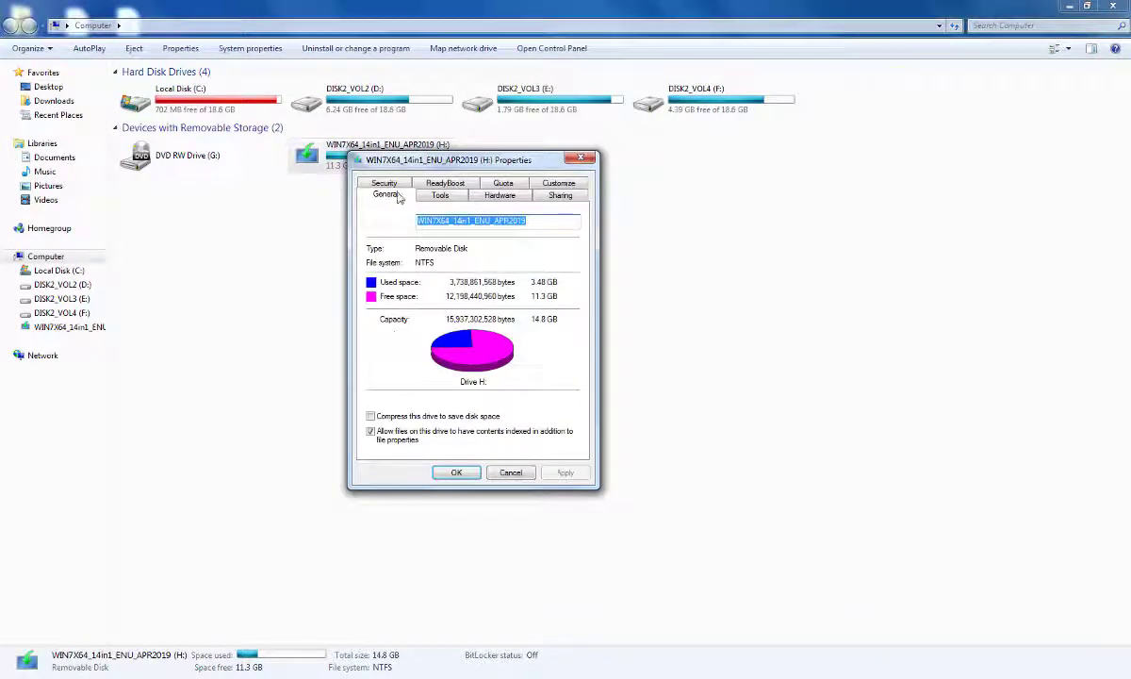
left_click(383, 183)
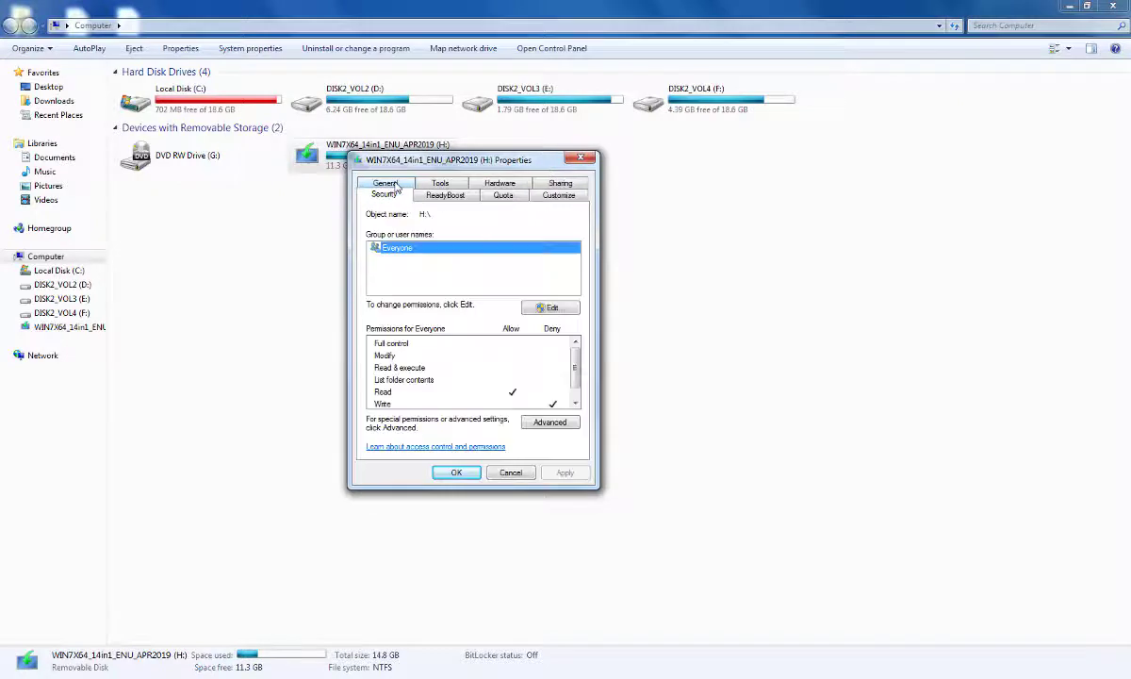
left_click(551, 308)
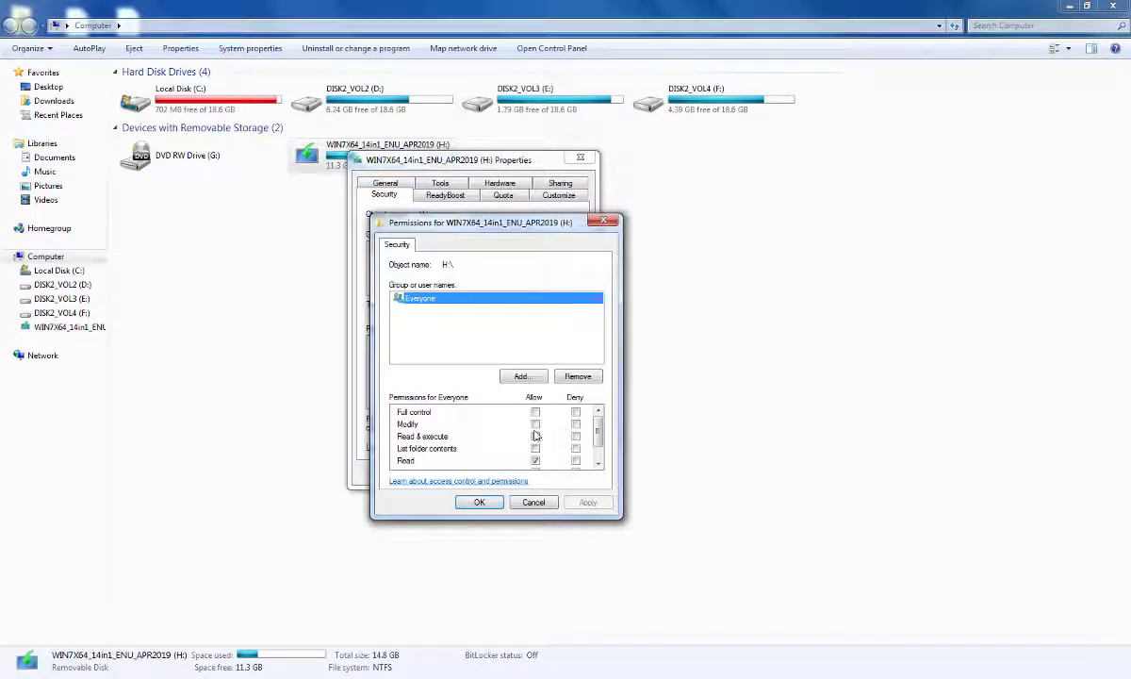
Step: Remove the Write denial for Everyone on drive H:, allow Full control instead, and apply the permissions
scroll(593, 452, "down", 1)
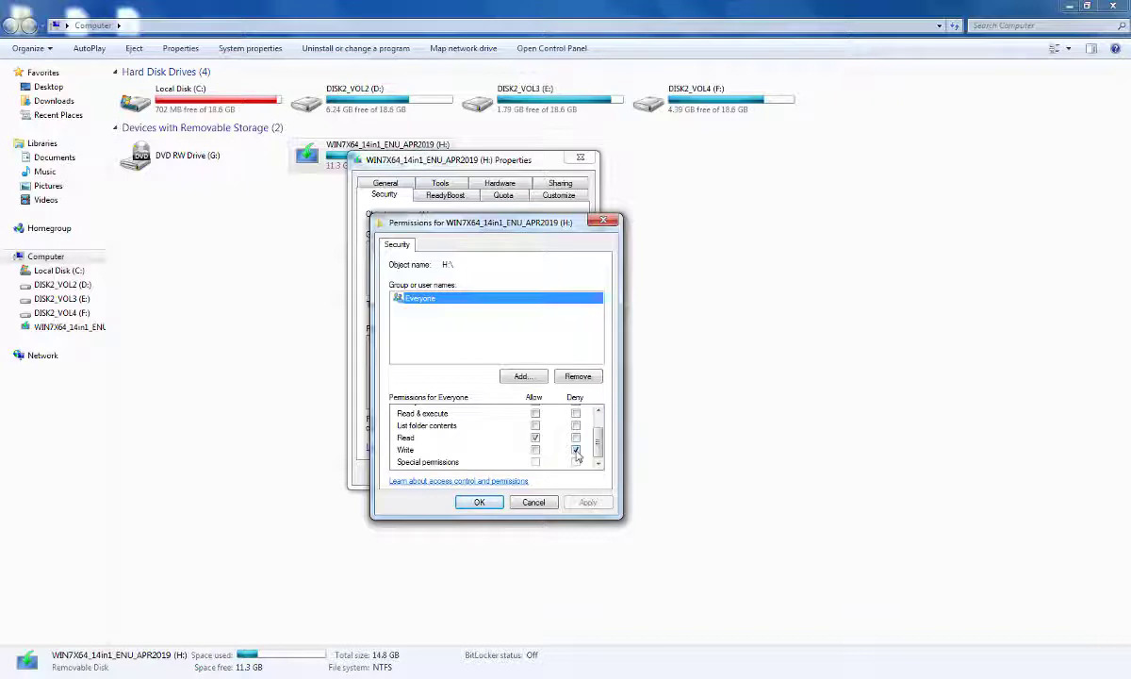
left_click(576, 451)
scroll(561, 420, "up", 1)
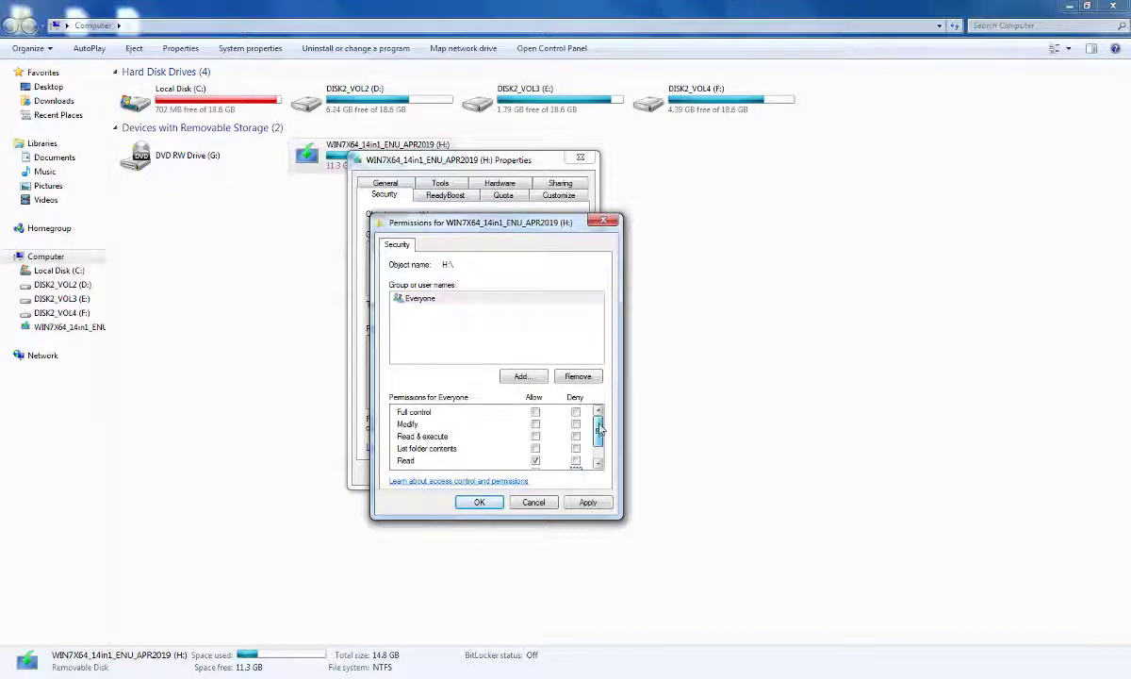
left_click(534, 411)
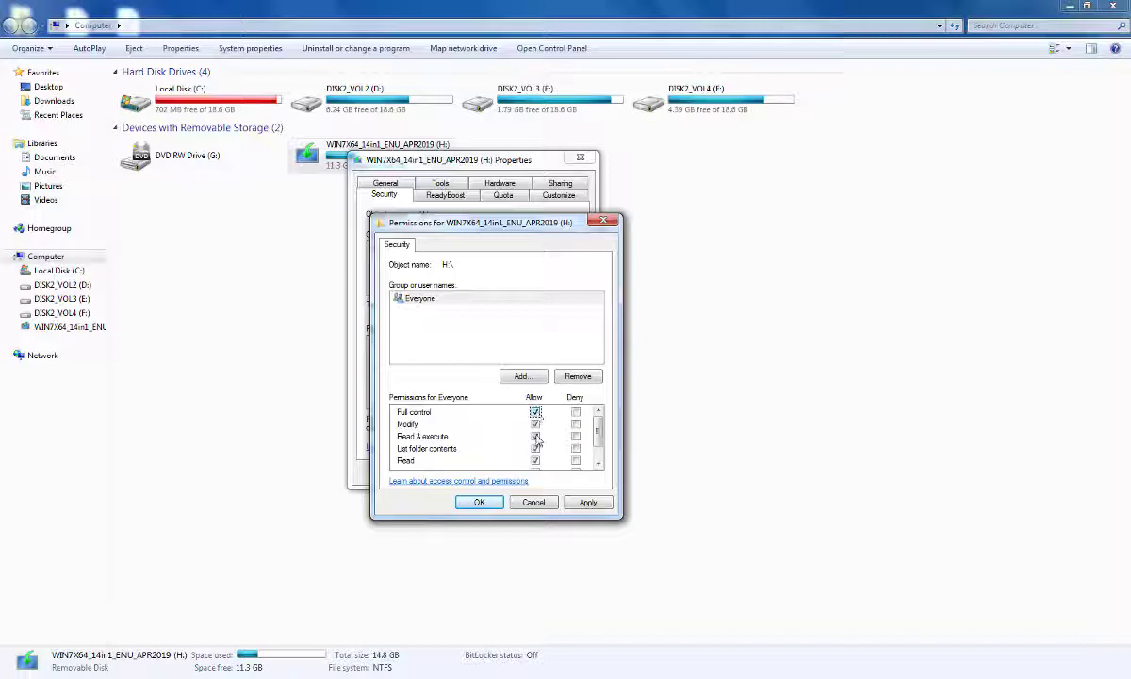
scroll(598, 439, "down", 1)
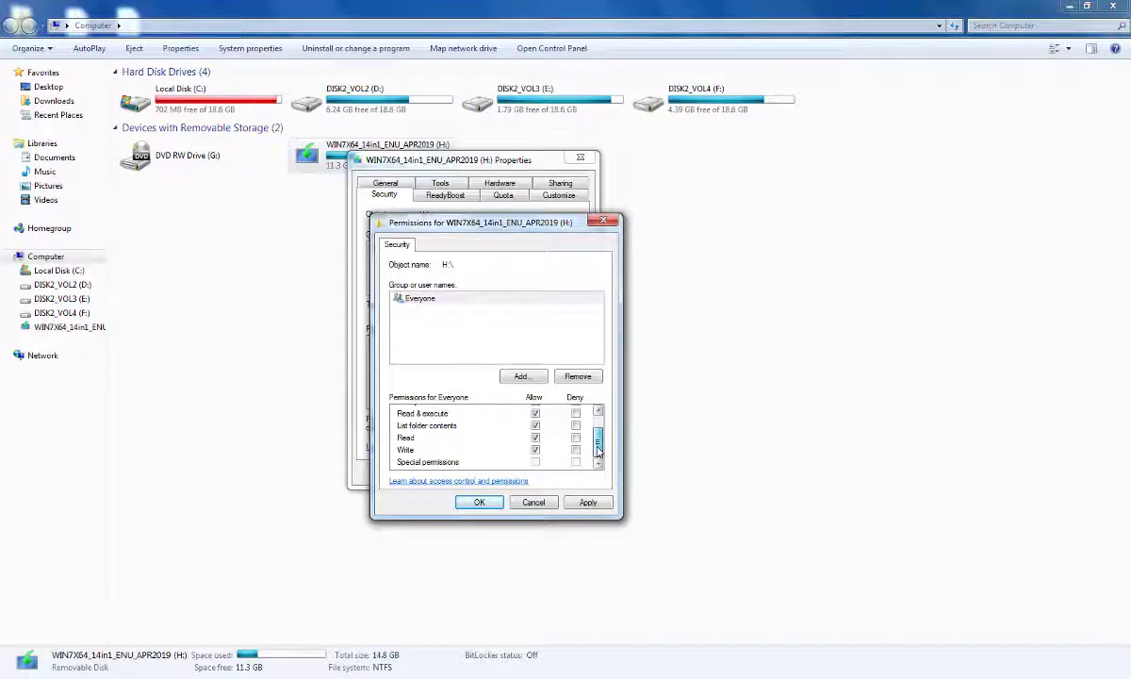
left_click(588, 501)
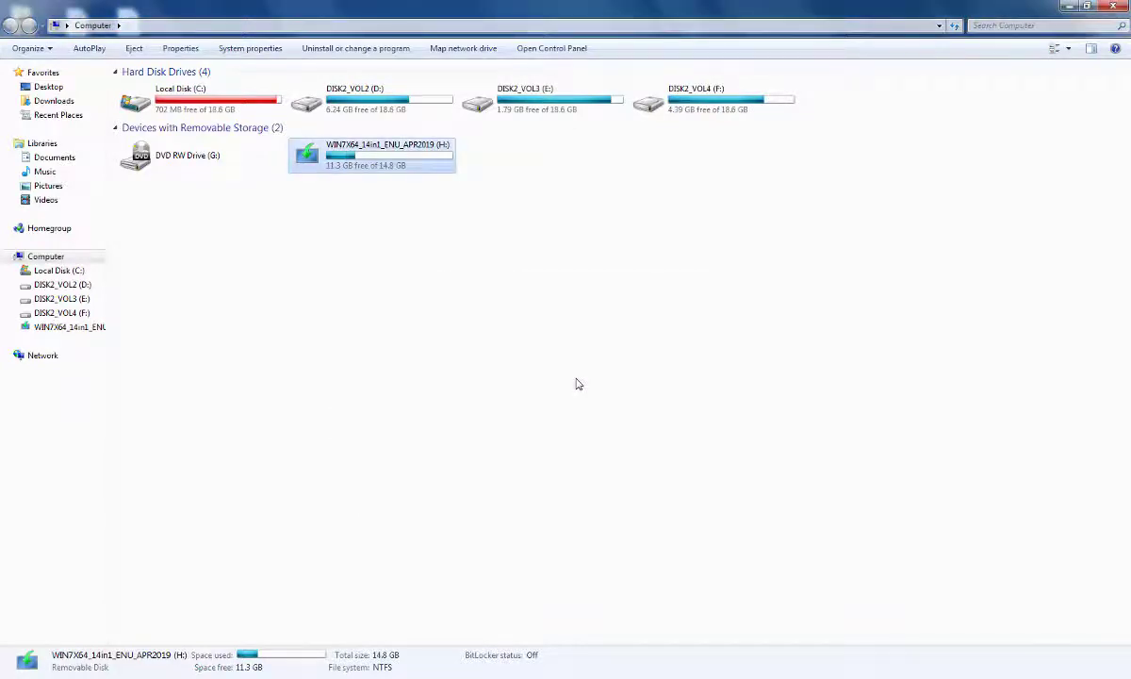
Step: Open drive H: and create a new folder in its root, keeping the default name New folder
right_click(394, 154)
left_click(419, 158)
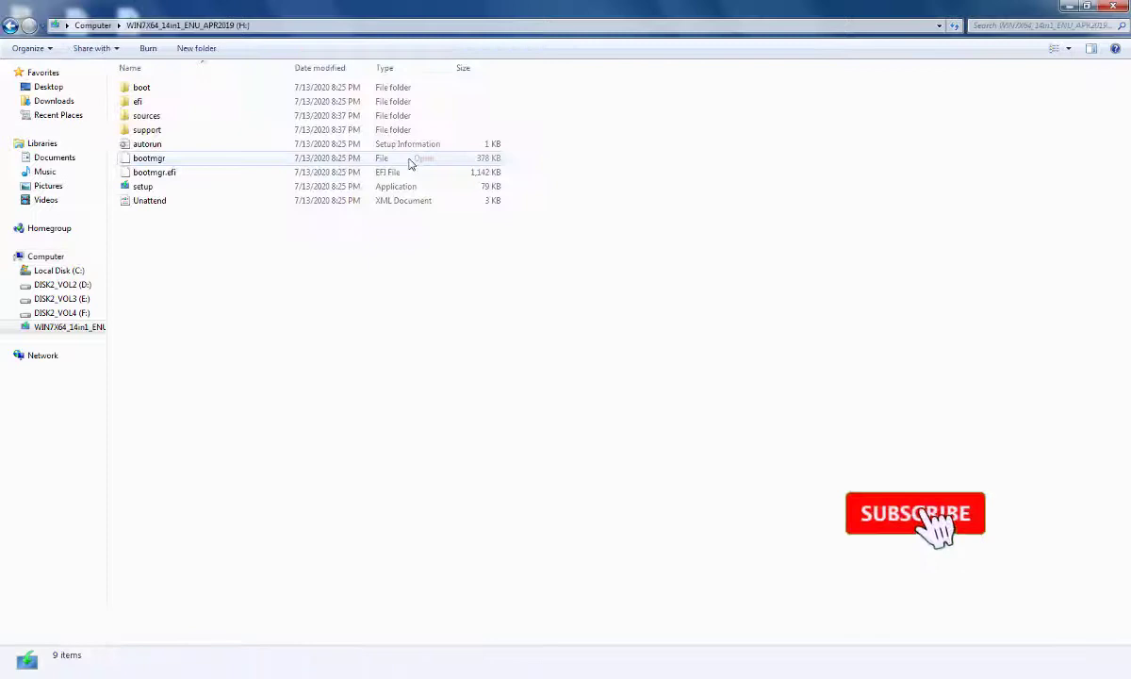
right_click(406, 297)
mouse_move(522, 452)
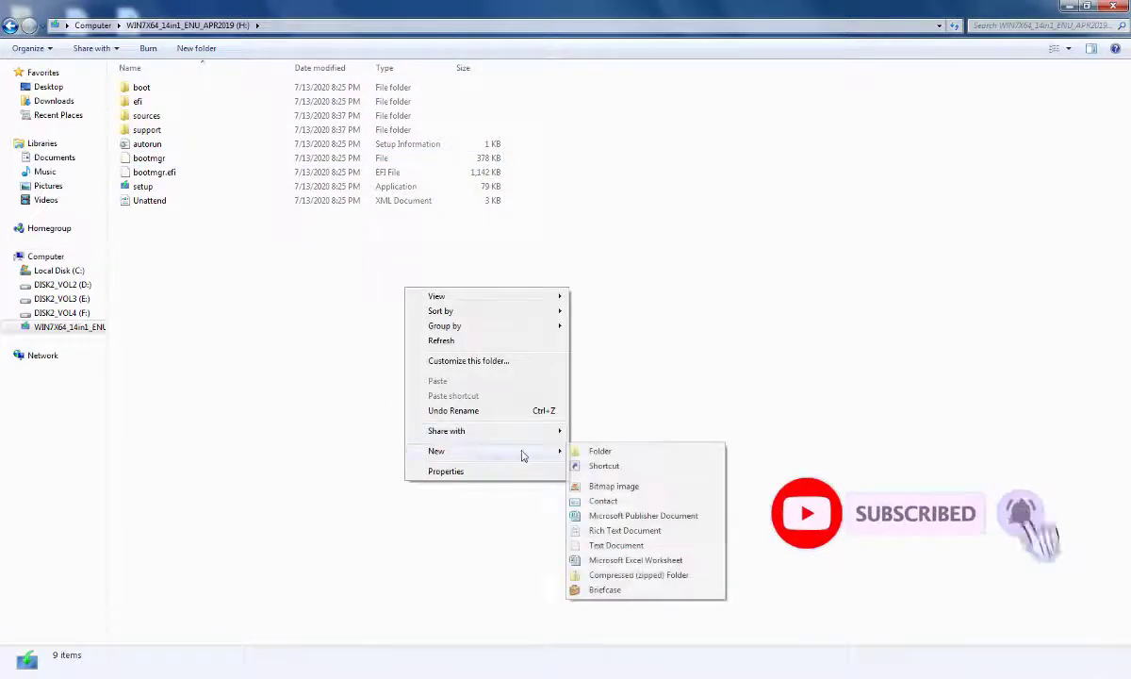
left_click(586, 455)
left_click(220, 278)
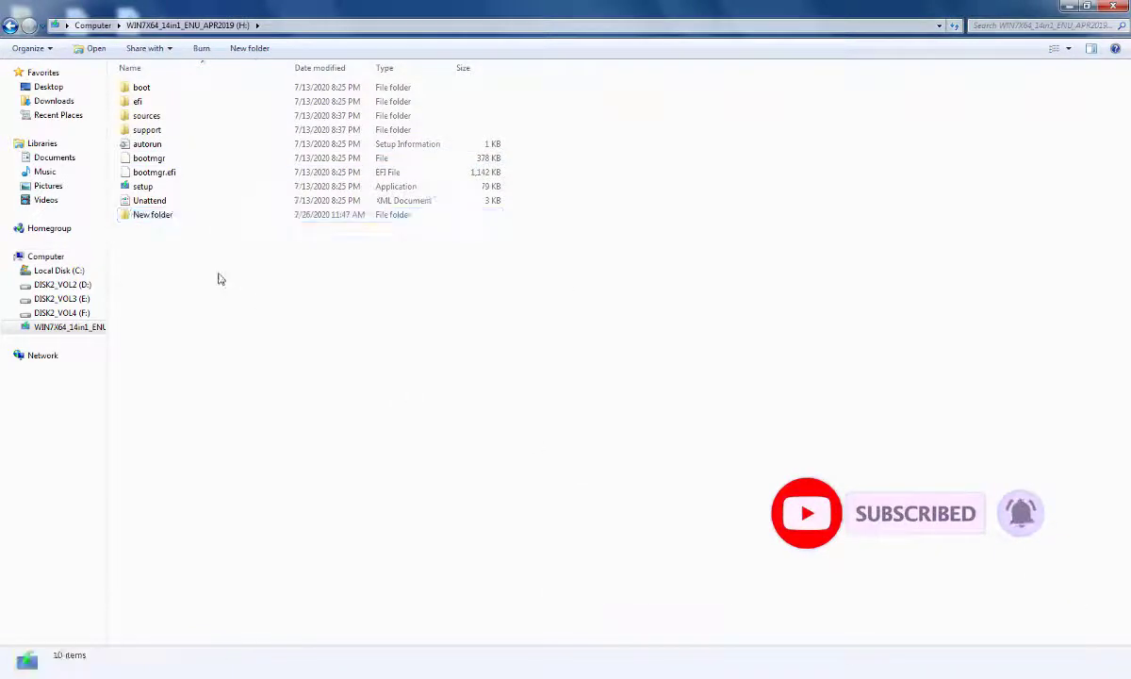
Step: Permanently delete the folder named New folder from drive H:, confirming the deletion
right_click(165, 218)
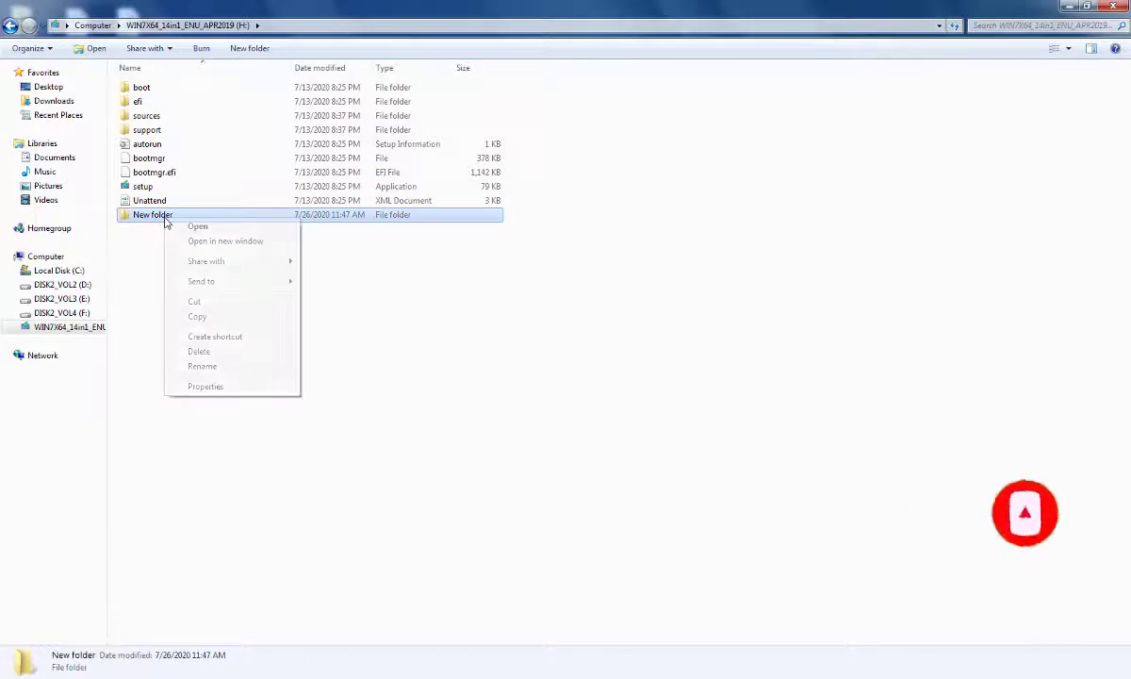
left_click(199, 351)
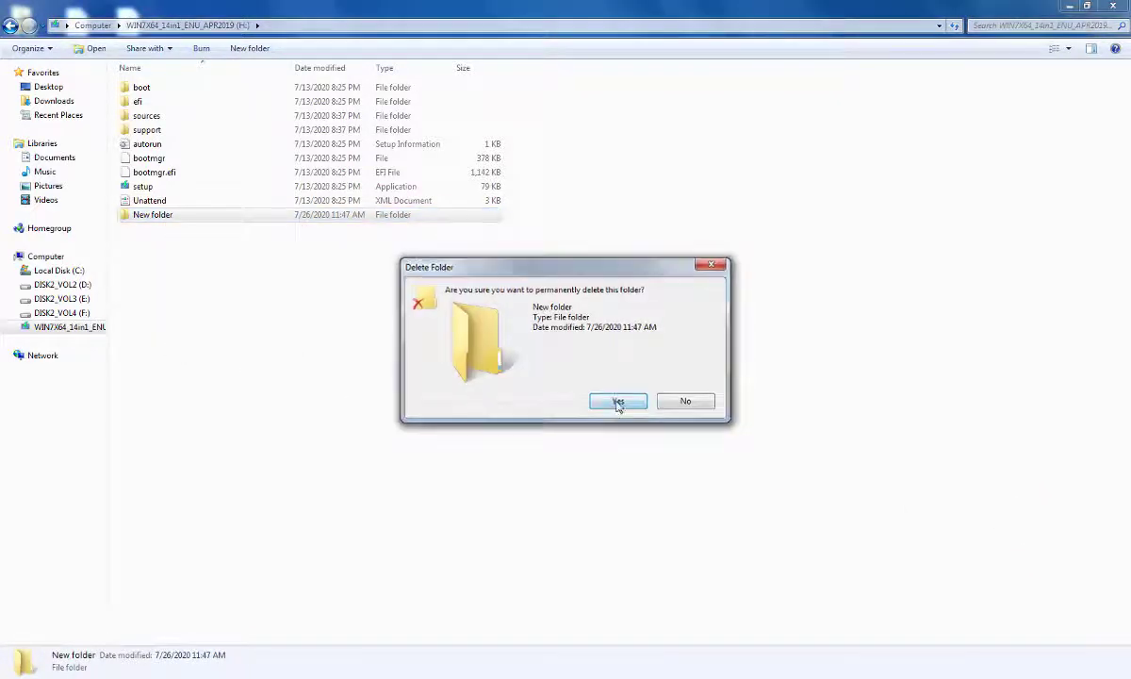
left_click(619, 402)
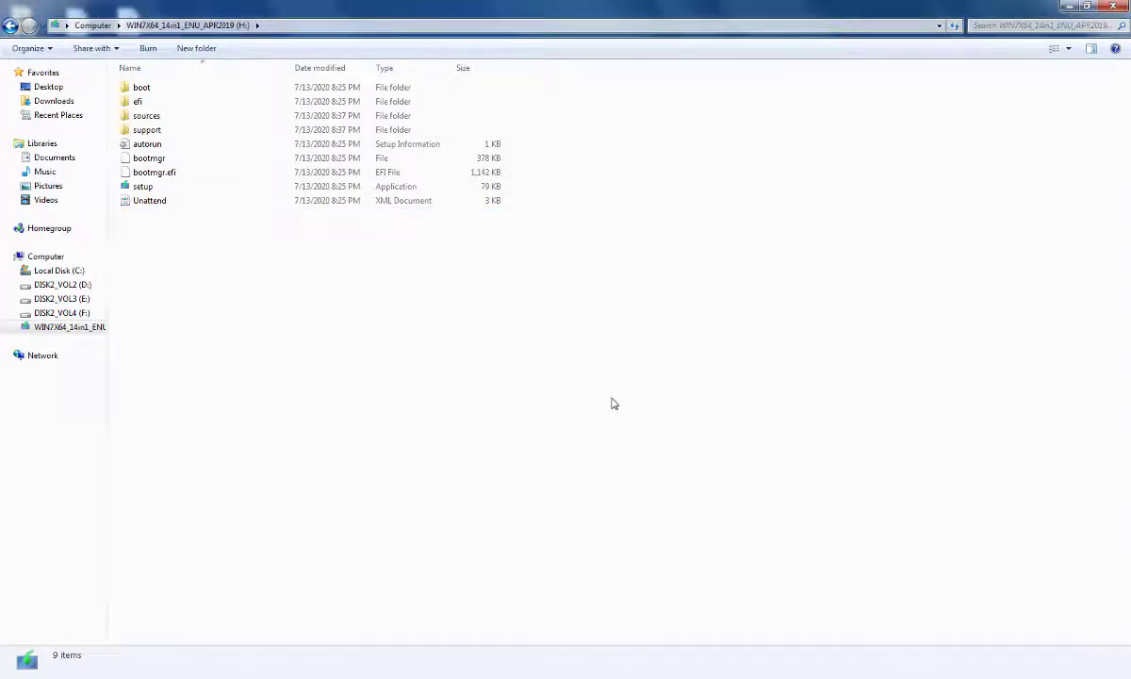